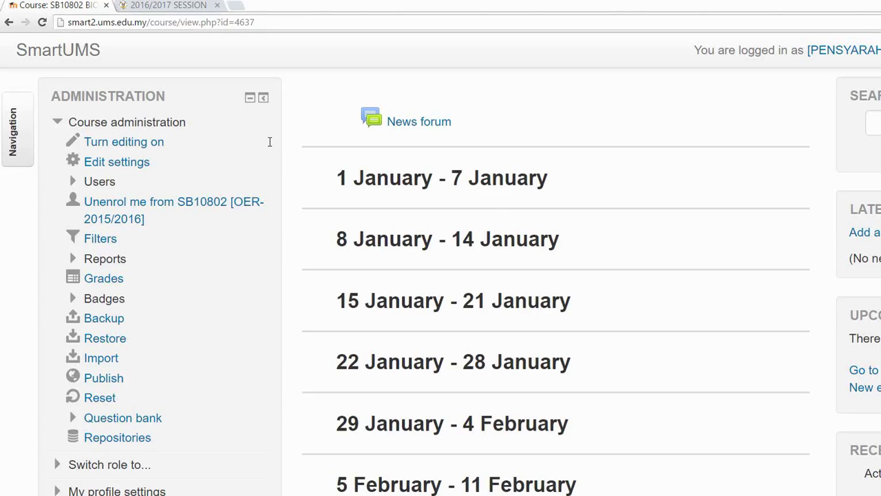
Step: Highlight the 1 January, 8 January and 15 January week headings on the course page
drag(270, 141, 443, 147)
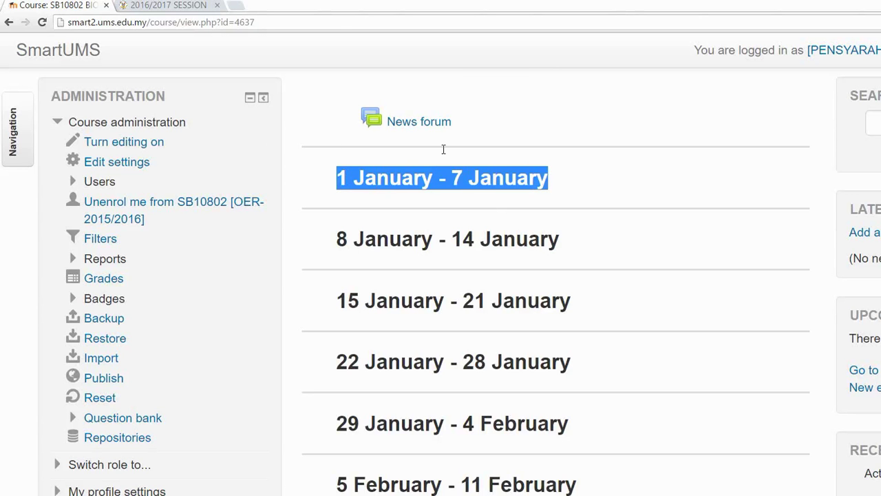
drag(282, 195, 453, 192)
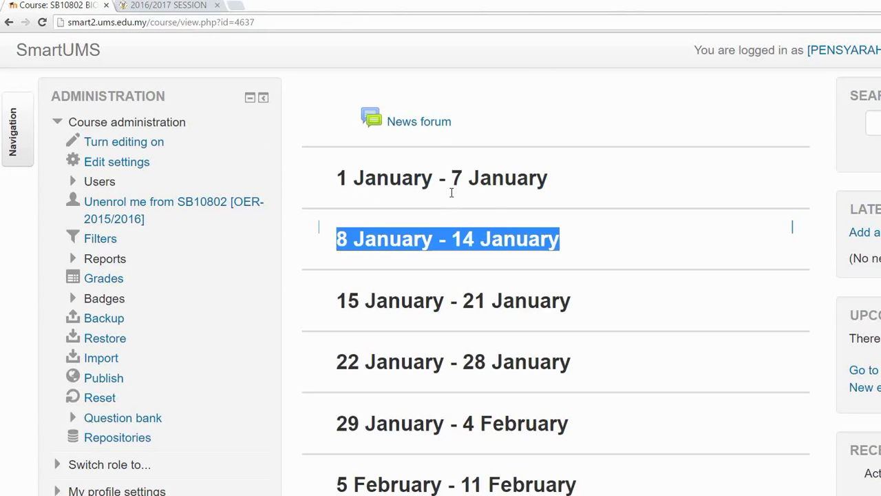
drag(270, 238, 452, 232)
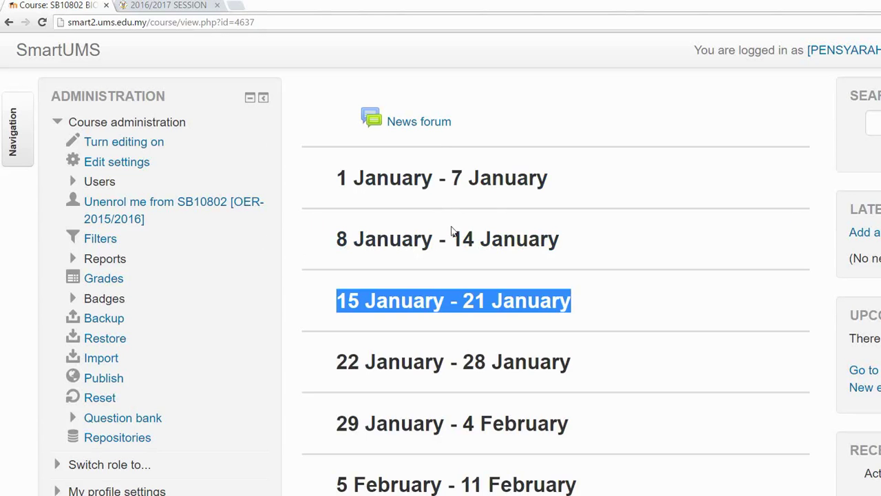
drag(445, 157, 475, 140)
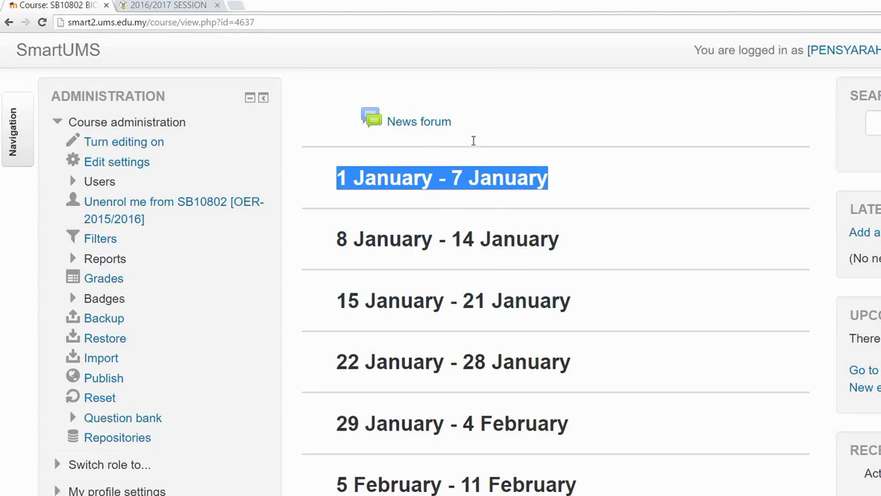
scroll(505, 258, down, 3)
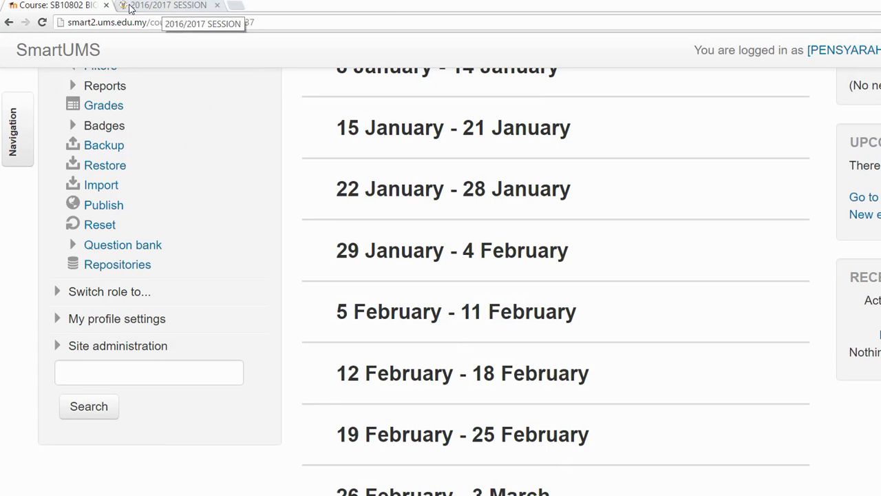
Step: Check the 2016/2017 academic calendar, then return to the course page
click(131, 8)
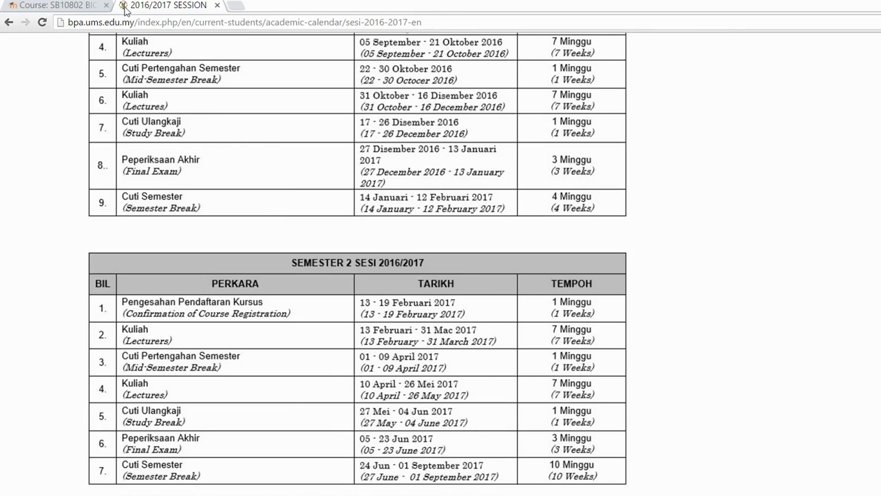
click(38, 8)
scroll(448, 152, up, 5)
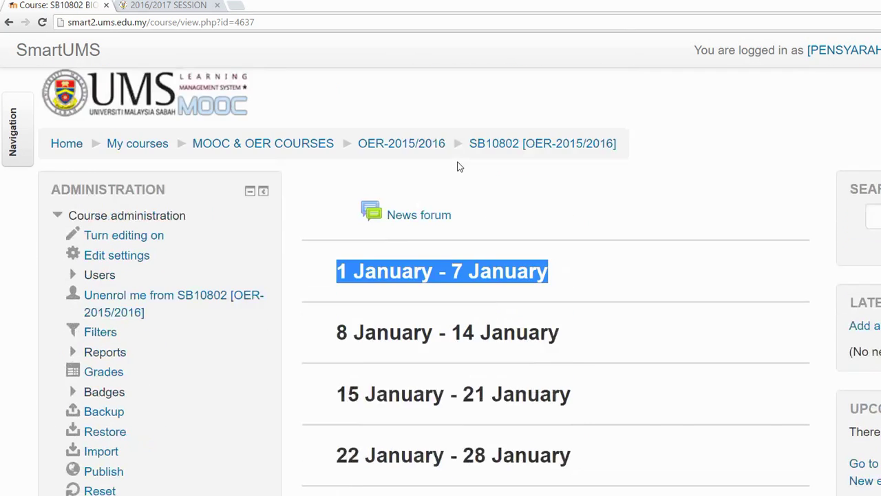
Step: Re-highlight the 1 January, 8 January and 22 January week headings
click(331, 254)
drag(271, 232, 549, 235)
drag(271, 285, 470, 265)
drag(318, 477, 575, 477)
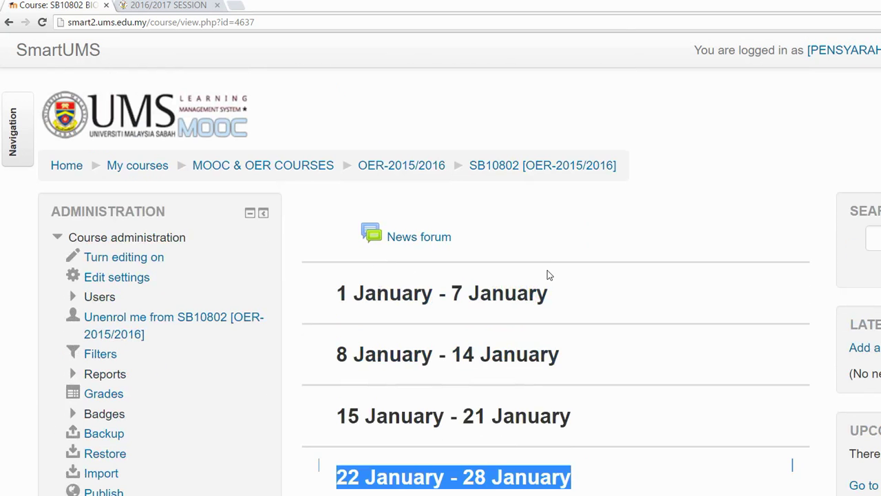
scroll(549, 268, down, 3)
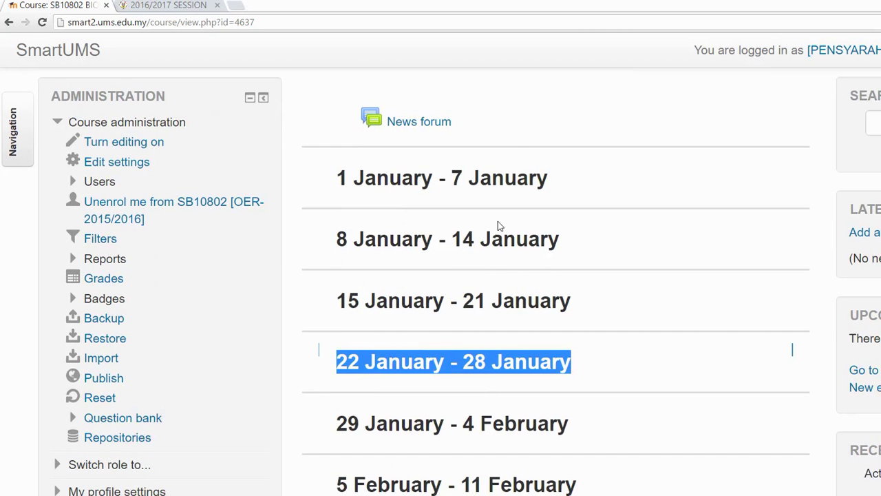
scroll(688, 200, up, 3)
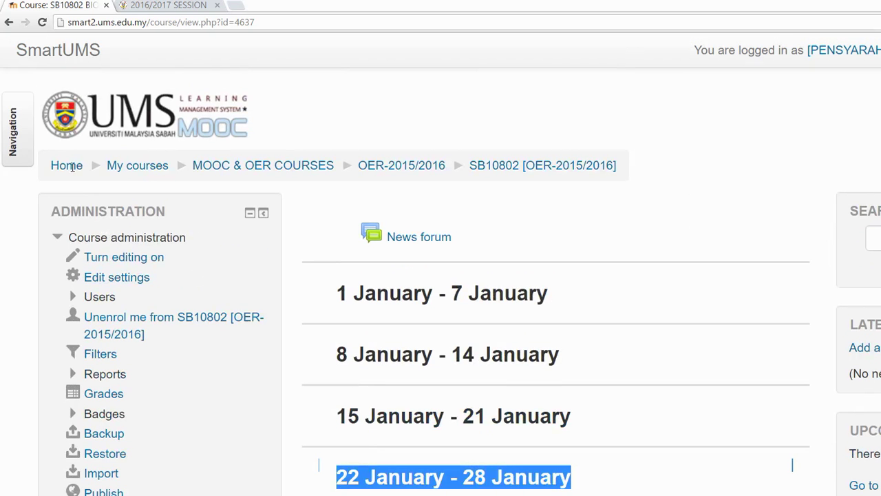
Step: Open Edit settings under Course administration for SB10802
drag(45, 172, 132, 167)
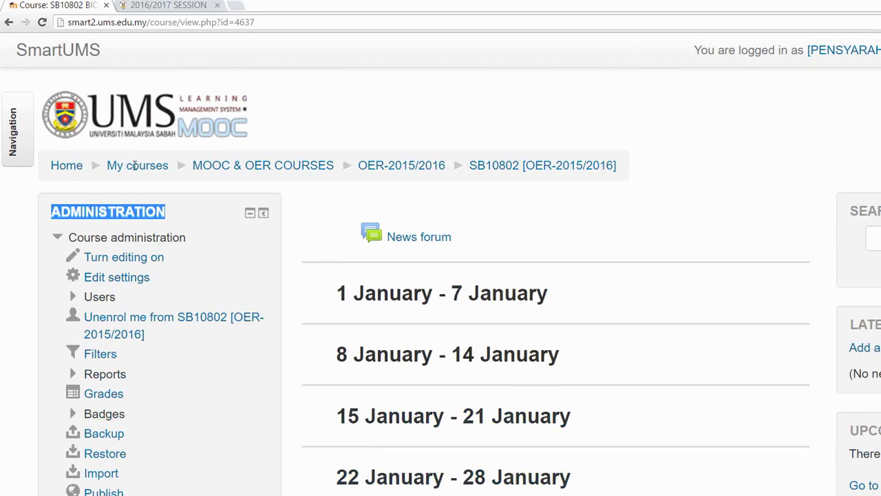
drag(129, 223, 56, 226)
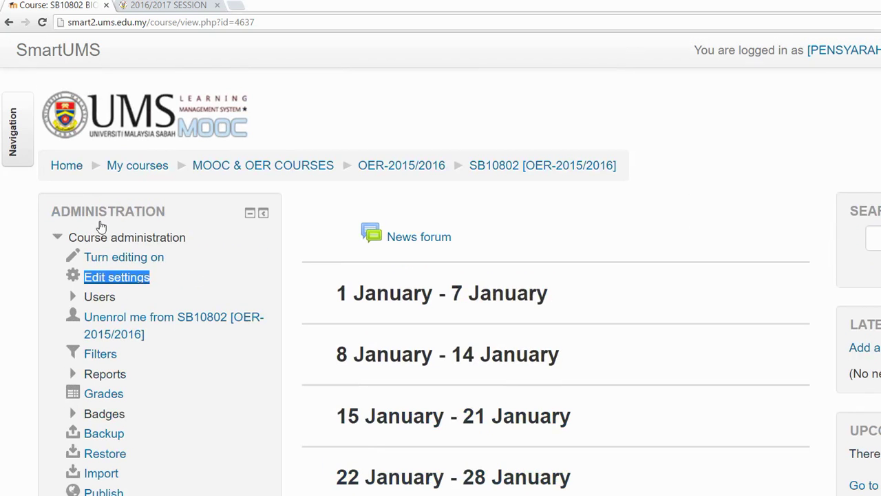
click(102, 225)
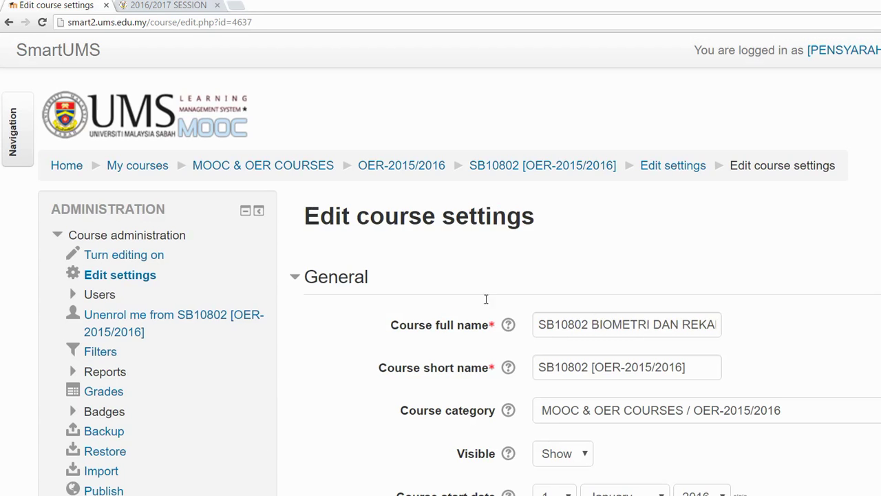
Step: Look up the semester's first lecture week in the academic calendar
scroll(650, 260, down, 1)
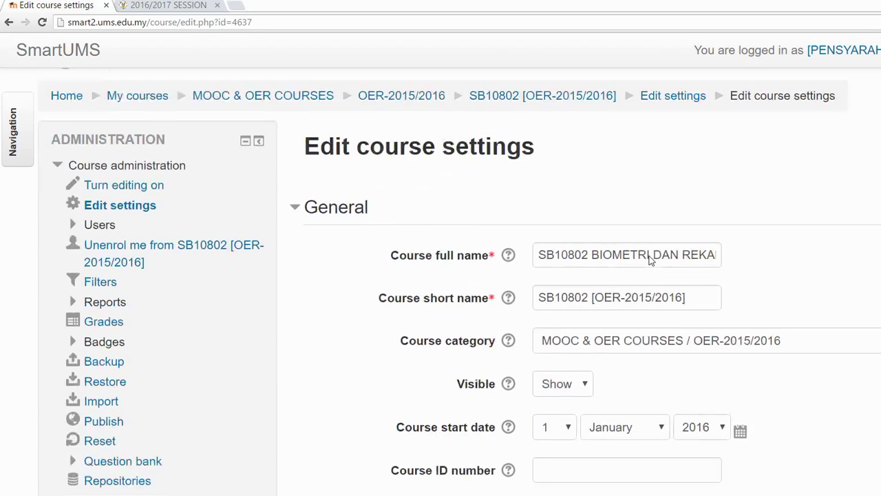
scroll(649, 260, down, 1)
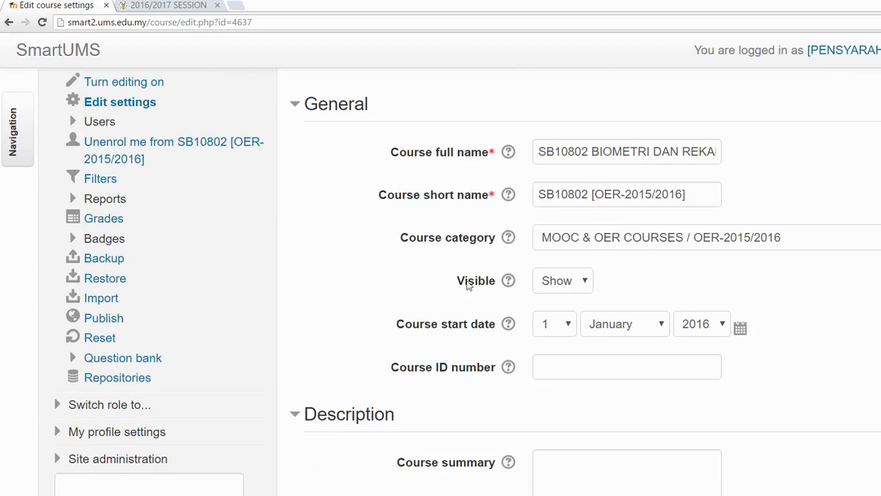
scroll(478, 285, down, 1)
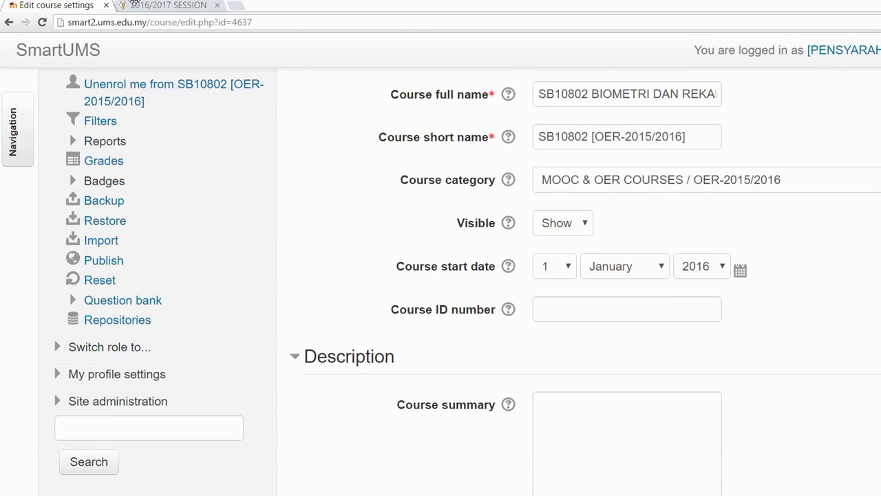
click(135, 3)
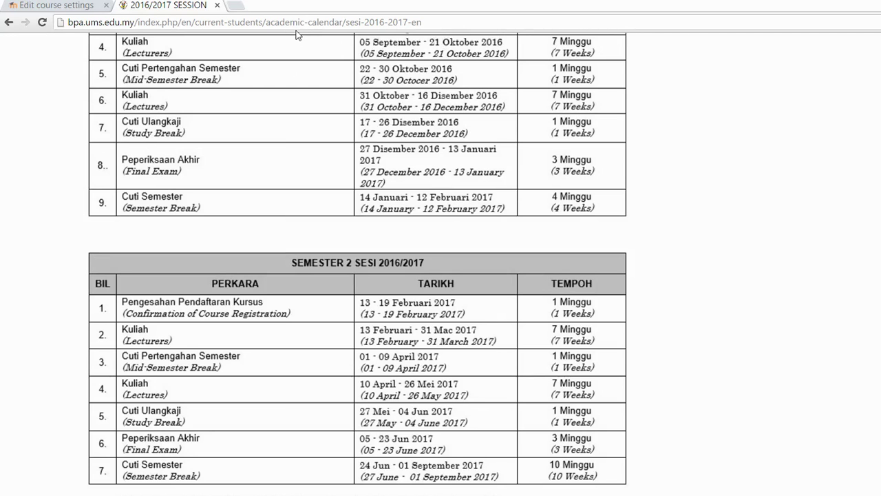
Step: Set the course start date to 5 September 2016
click(55, 8)
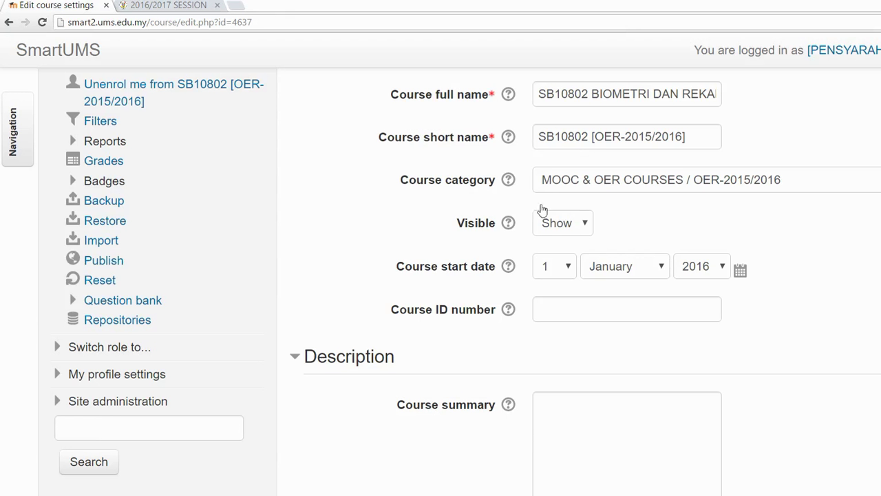
key(alt+Down)
key(Down)
key(Down)
key(Down)
key(Down)
key(Down)
key(Down)
key(Down)
key(Down)
key(Return)
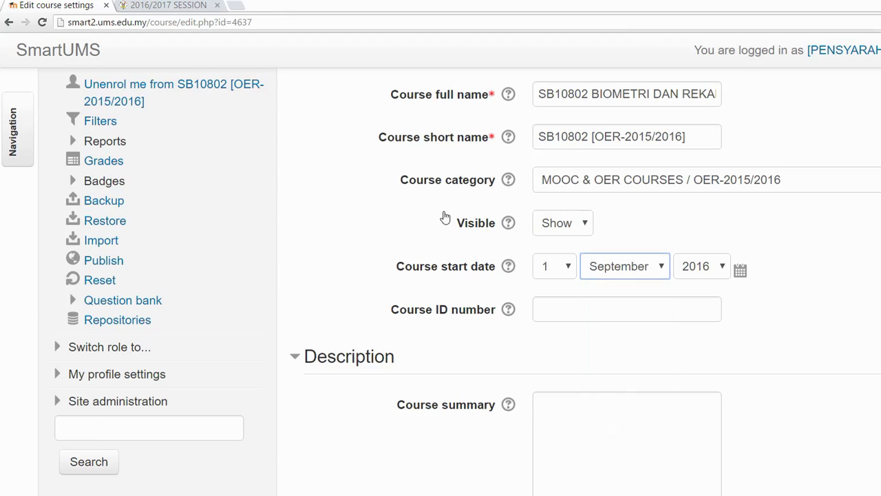
key(shift+Tab)
key(alt+Down)
key(Down)
key(Down)
key(Down)
key(Down)
key(Return)
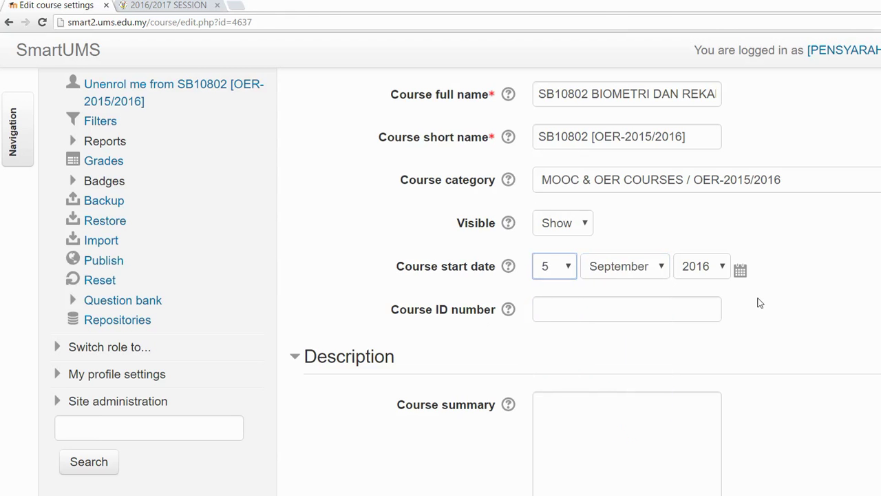
scroll(773, 297, down, 10)
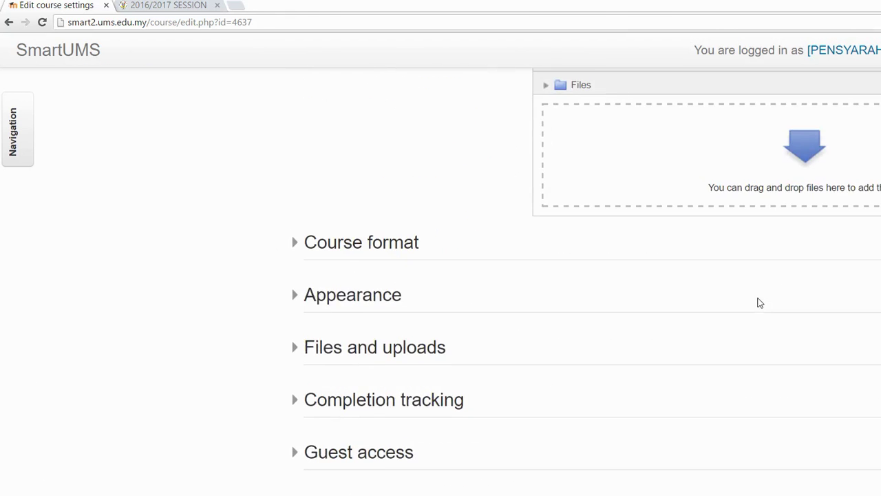
scroll(760, 303, up, 1)
Step: Set Number of sections to 15 in Course format and save the settings
scroll(760, 303, down, 3)
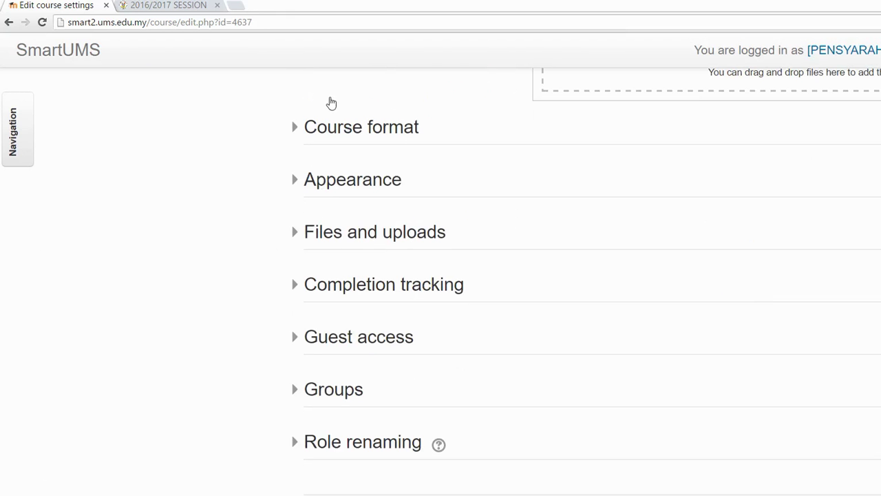
drag(338, 97, 235, 109)
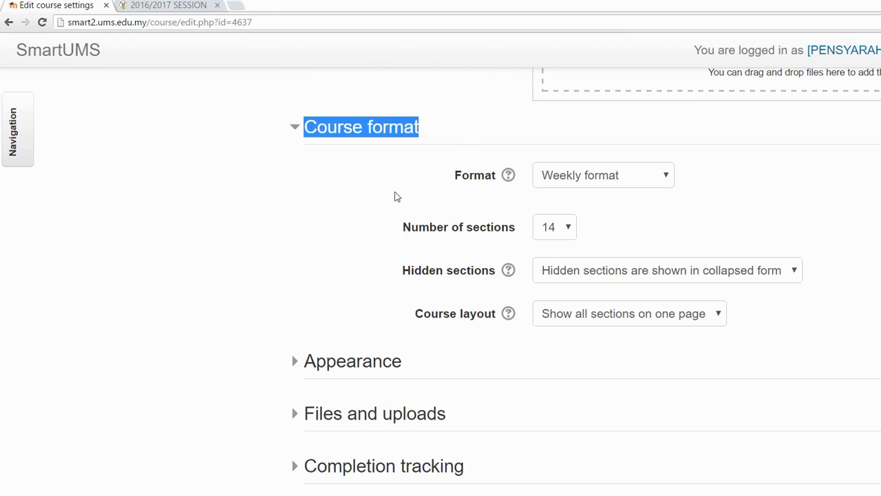
key(alt+Down)
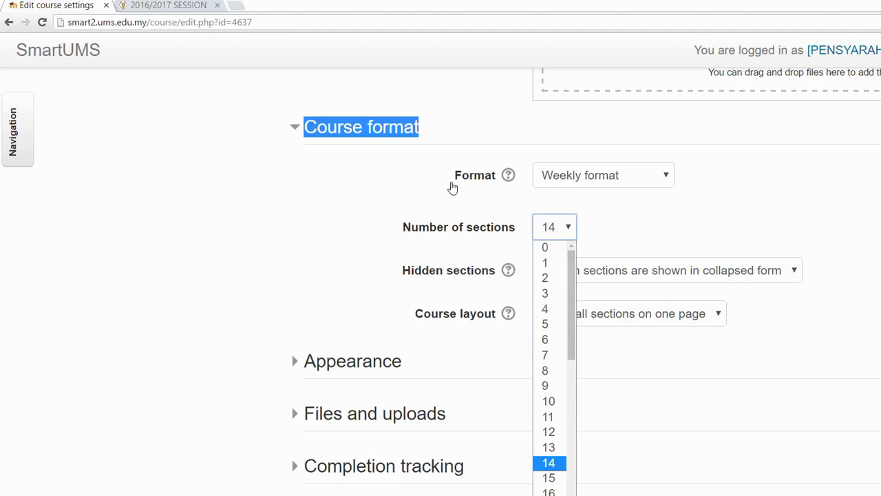
key(Down)
key(Down)
key(Down)
key(Down)
key(Down)
key(Down)
key(Down)
key(Down)
key(Up)
key(Return)
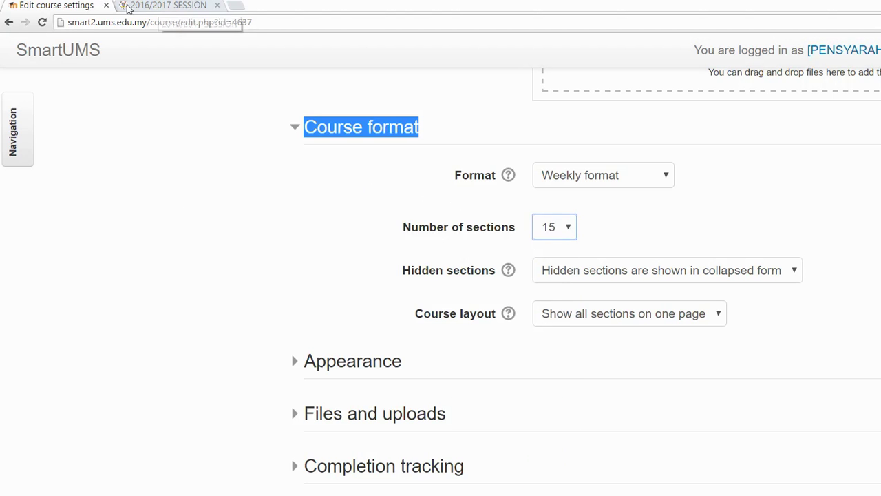
scroll(446, 250, down, 6)
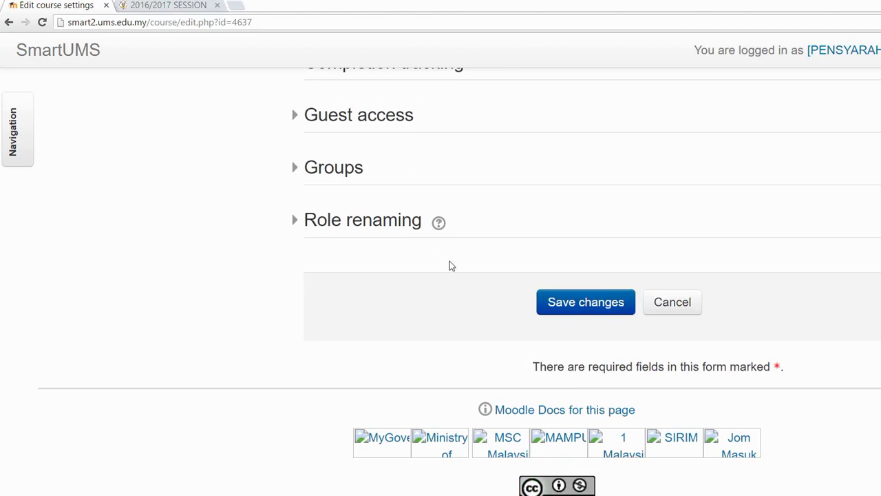
key(Return)
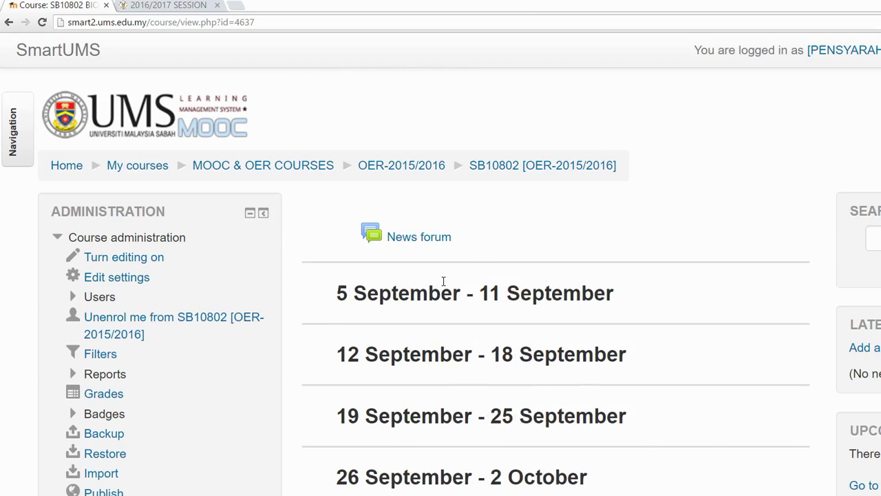
scroll(475, 306, down, 4)
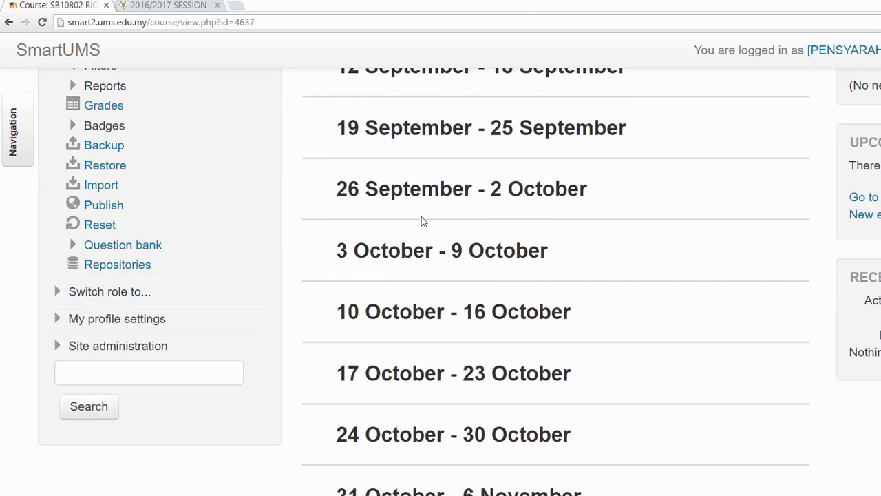
scroll(420, 222, down, 9)
scroll(416, 236, up, 7)
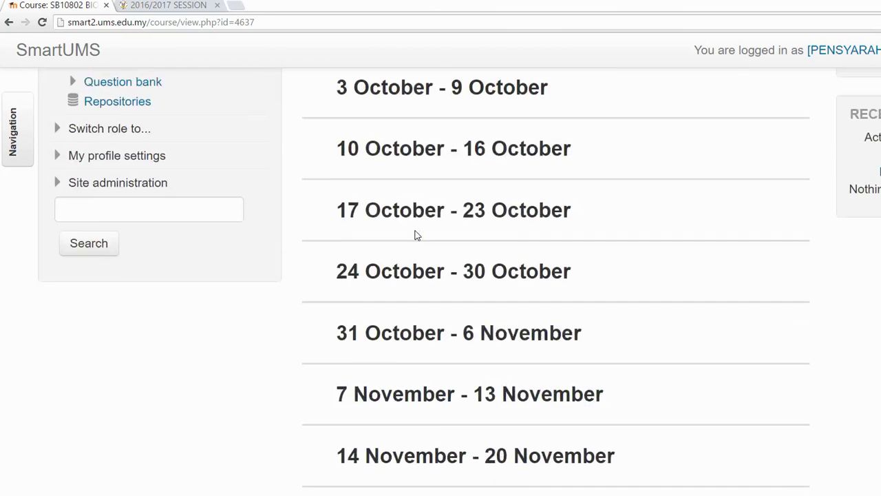
scroll(416, 236, up, 6)
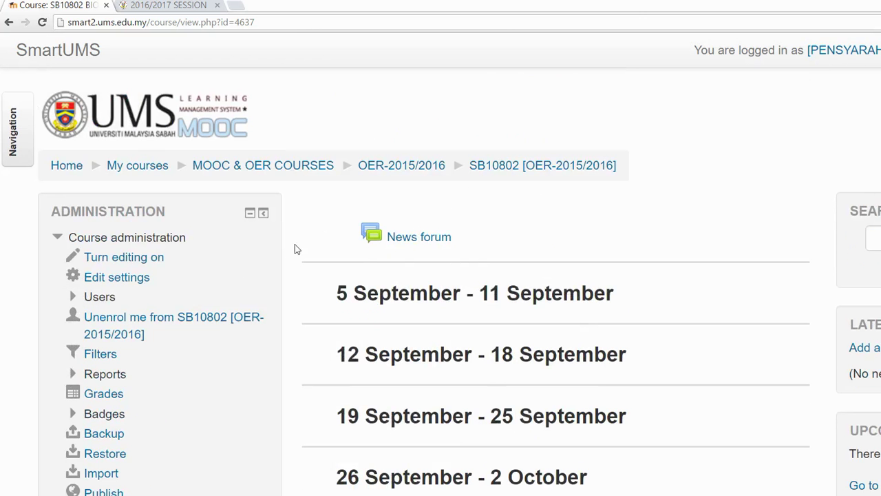
scroll(444, 269, down, 12)
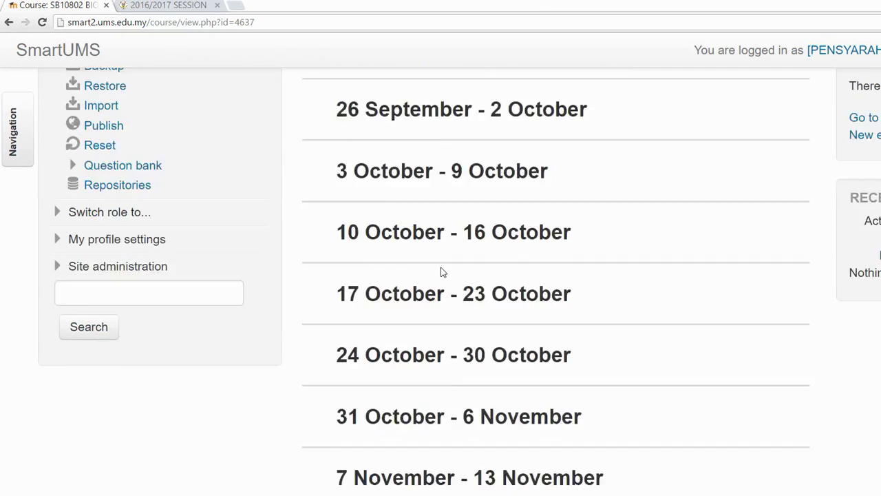
scroll(442, 273, up, 10)
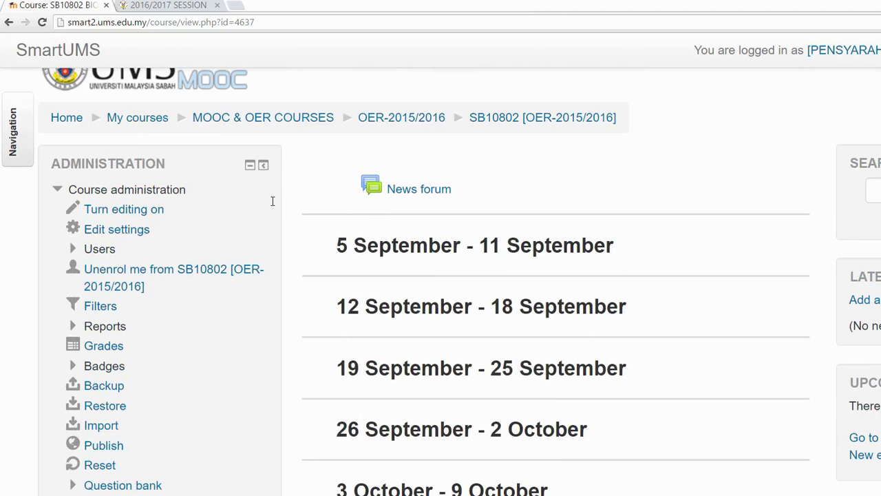
drag(615, 246, 264, 217)
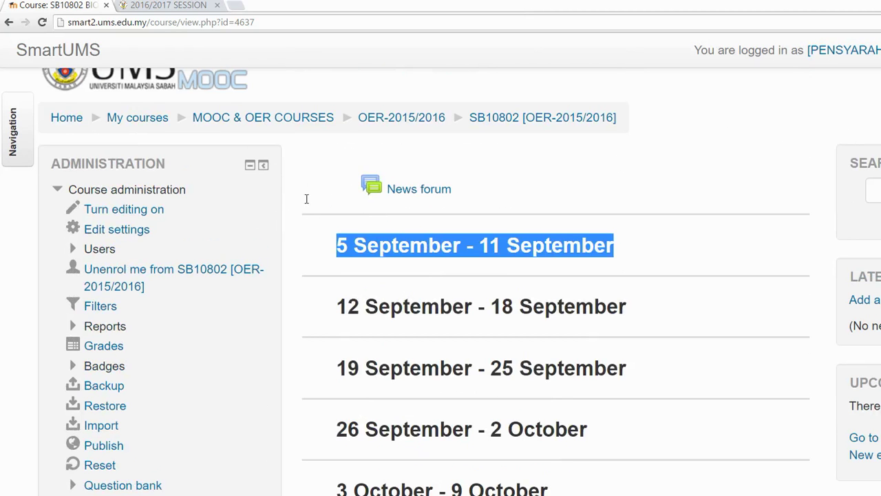
click(523, 198)
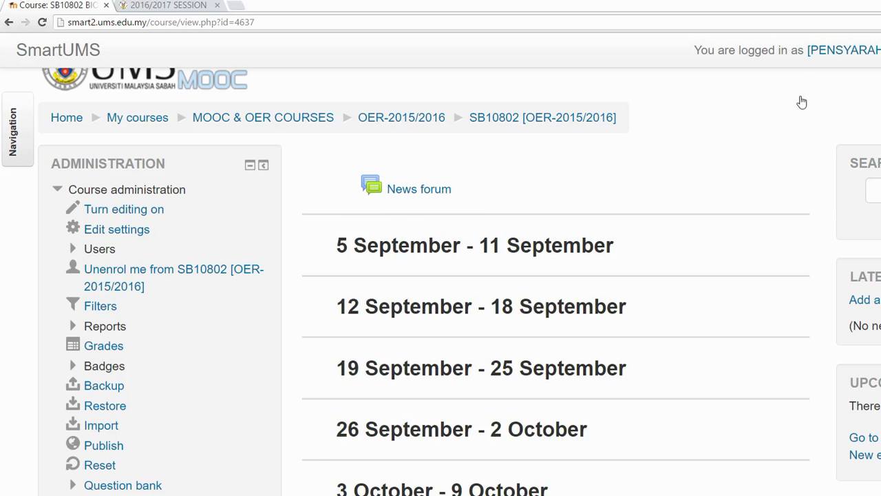
Step: Turn editing on and open the 5 September - 11 September week's summary for editing
click(801, 102)
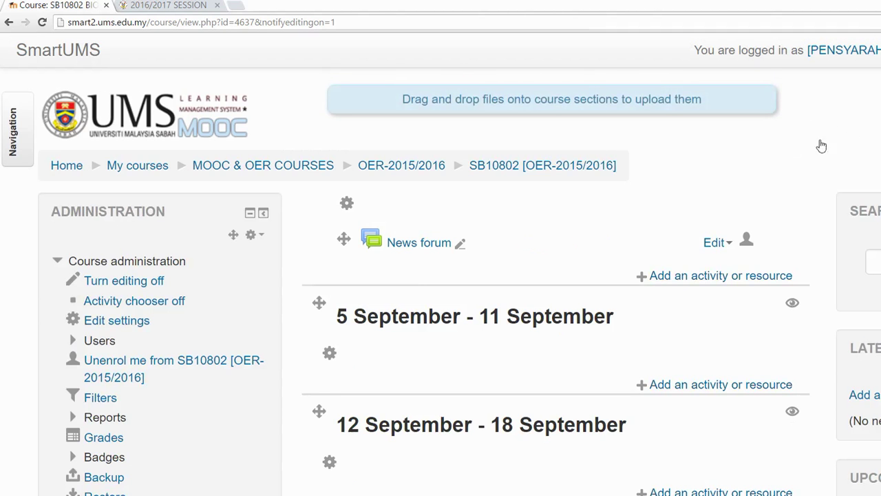
scroll(413, 286, down, 1)
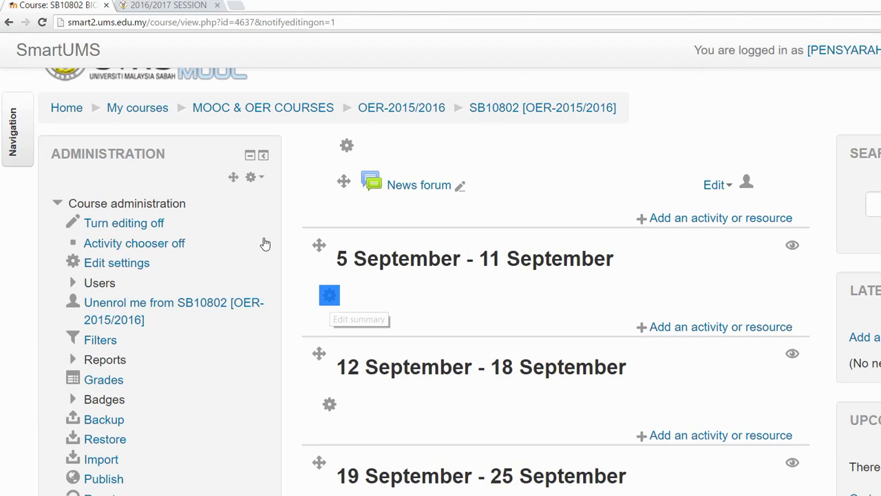
click(265, 244)
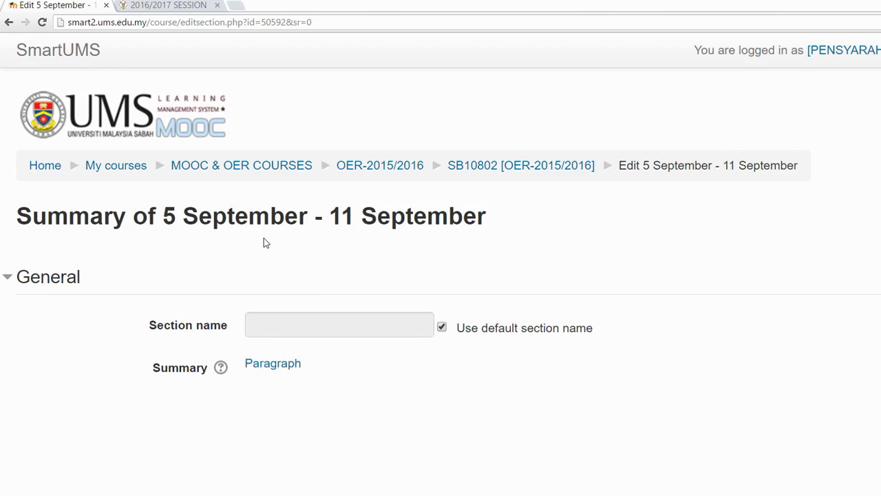
Step: Untick the default section name and name the week 'Week 1: Intrduction to SS25365'
scroll(265, 243, down, 2)
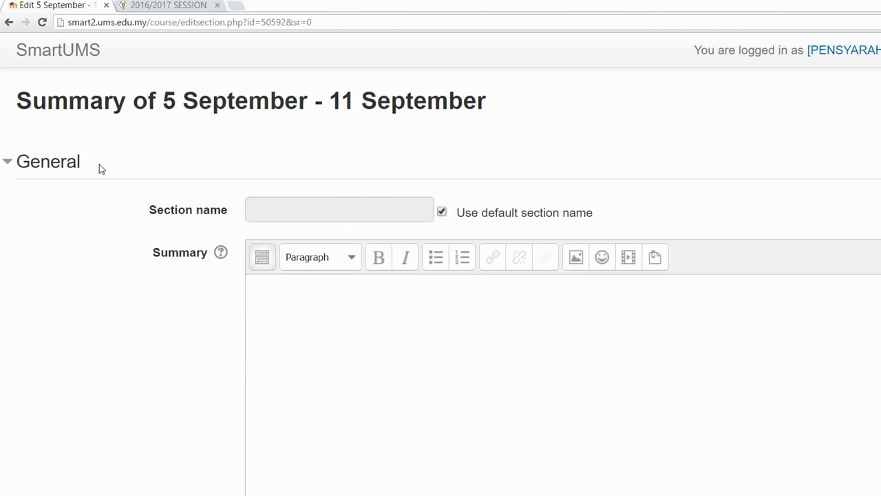
drag(486, 161, 353, 175)
click(354, 175)
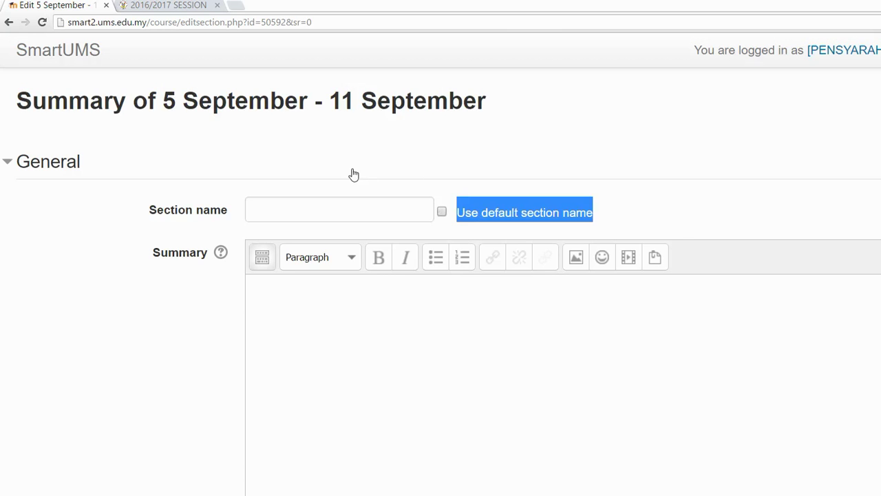
click(307, 174)
text(Wee)
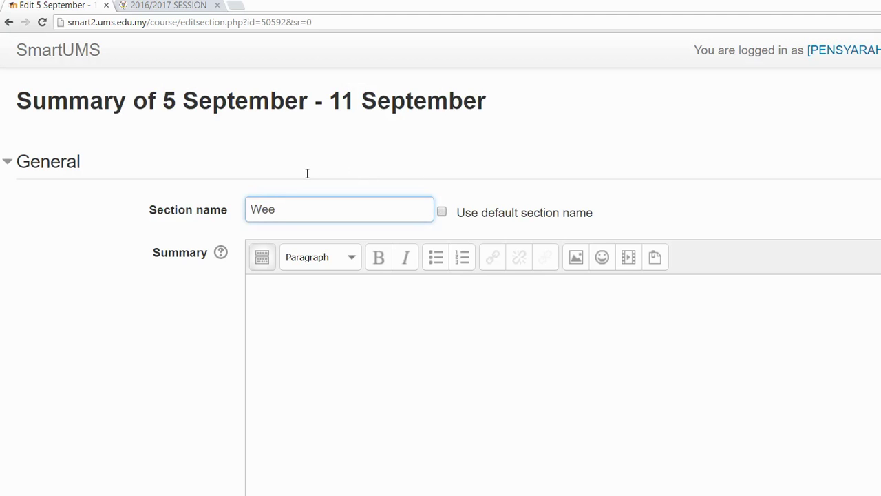
text(k 1)
text(: Intrduction to SS)
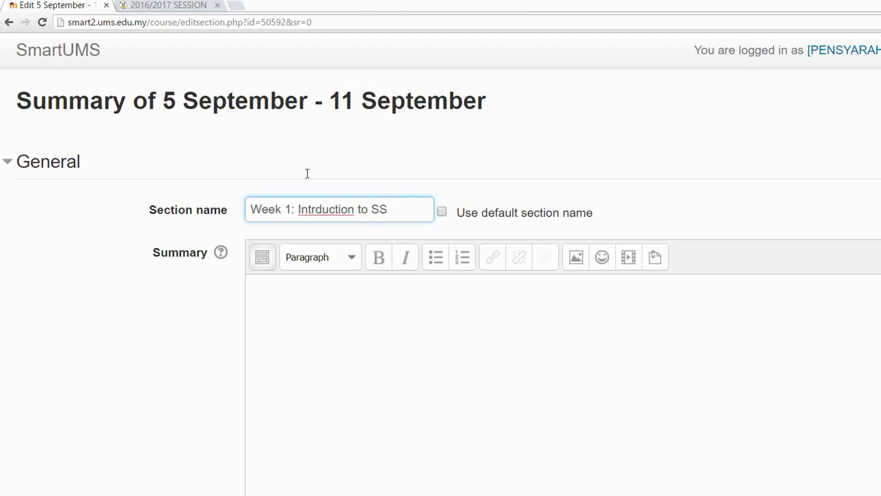
text(25365)
Step: Enter 'Welcome.....' as the week's summary
click(282, 242)
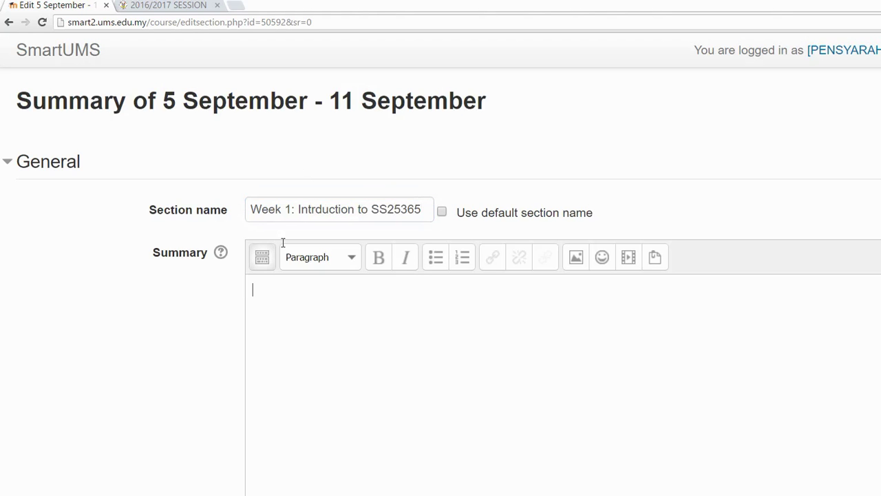
text(Welcome.....)
scroll(281, 250, down, 2)
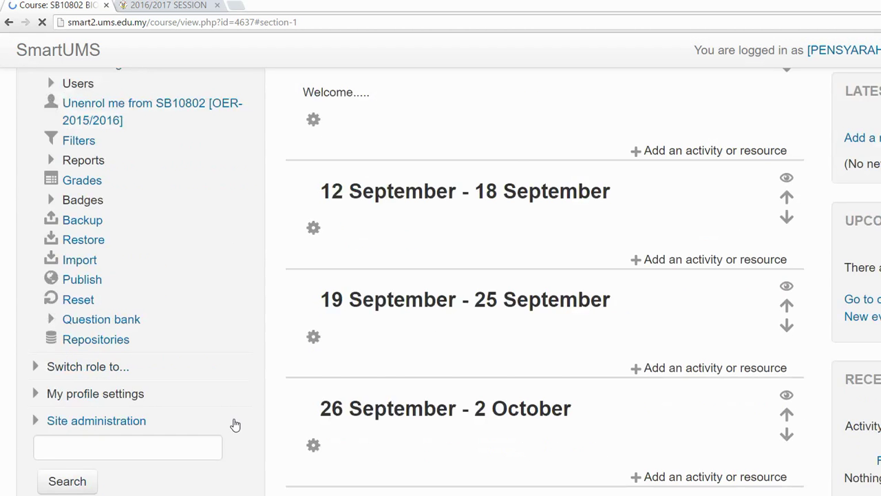
scroll(371, 231, up, 3)
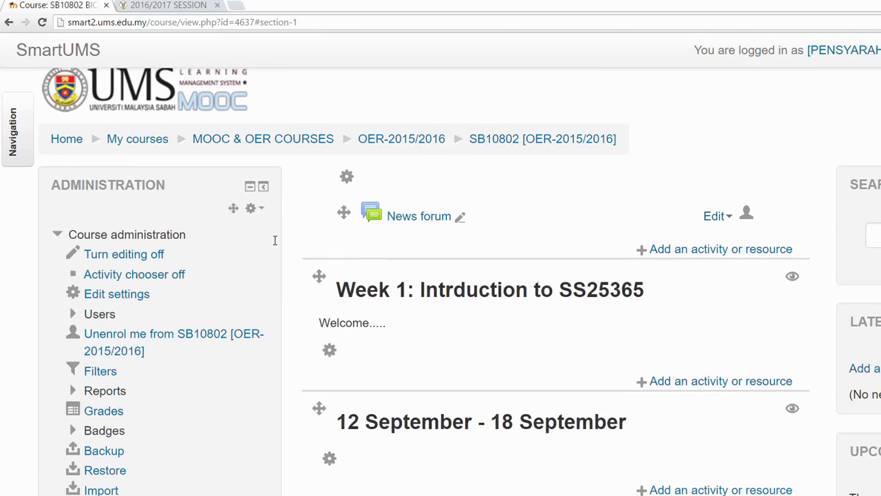
drag(274, 236, 520, 236)
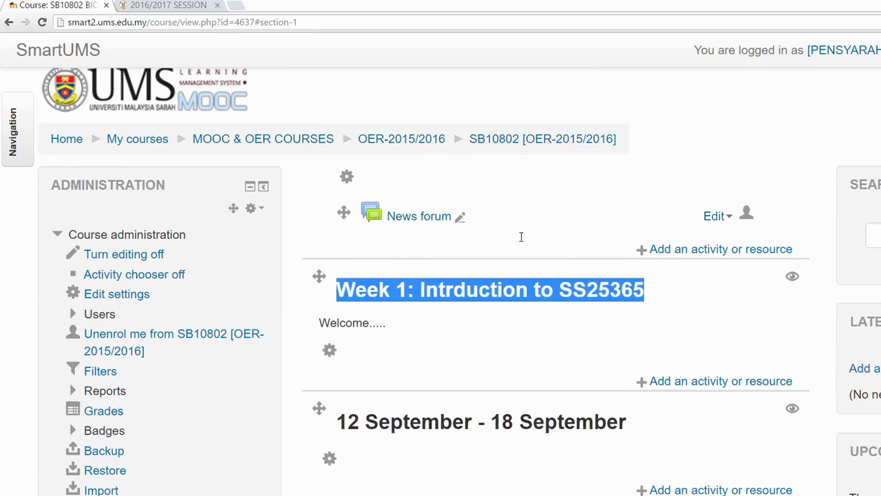
drag(317, 267, 252, 261)
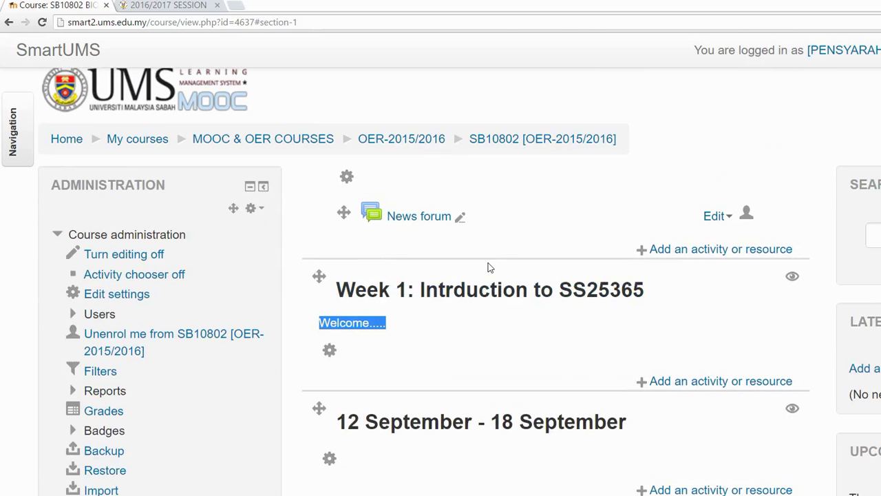
scroll(489, 267, down, 2)
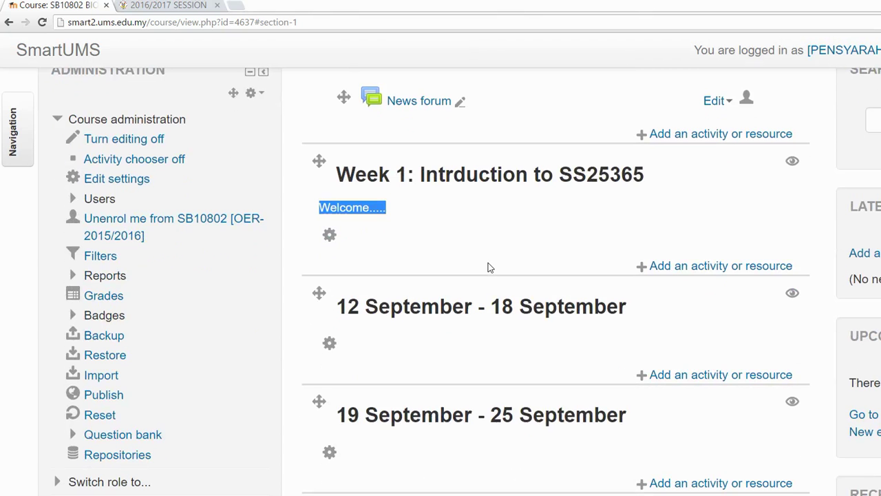
scroll(488, 268, down, 10)
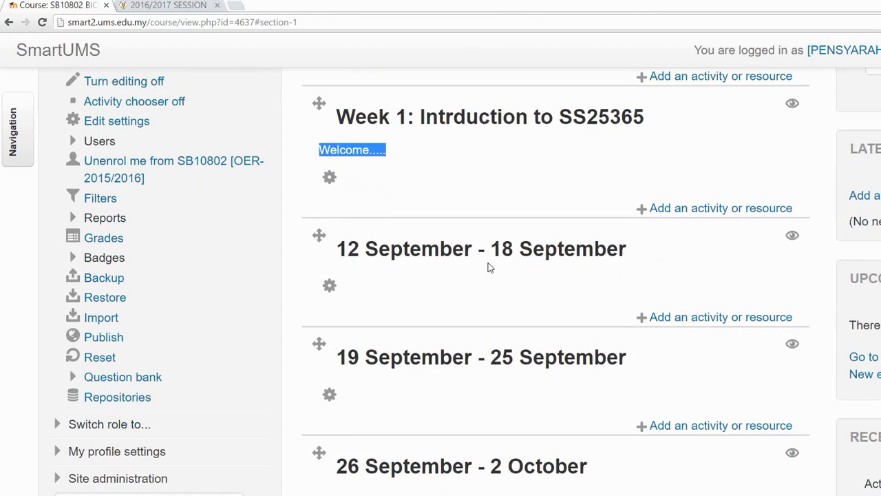
scroll(489, 267, down, 10)
scroll(489, 267, up, 20)
scroll(489, 267, up, 2)
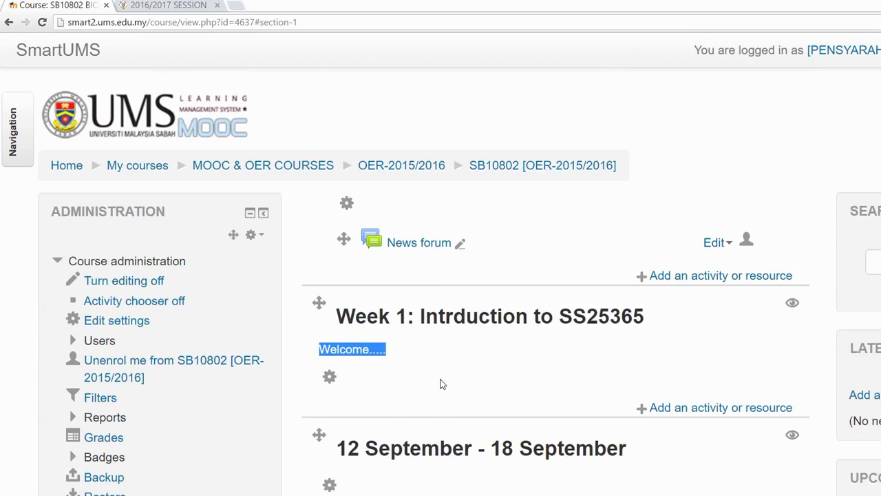
scroll(869, 252, down, 8)
scroll(869, 252, down, 15)
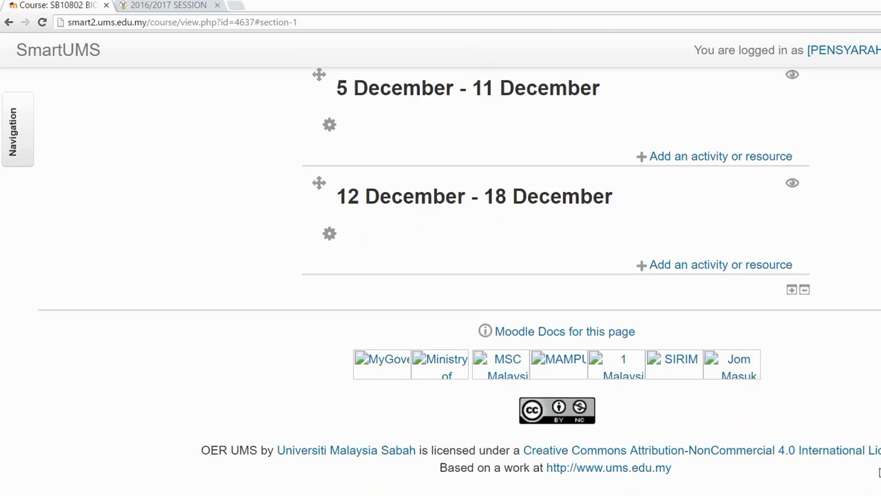
drag(652, 236, 628, 233)
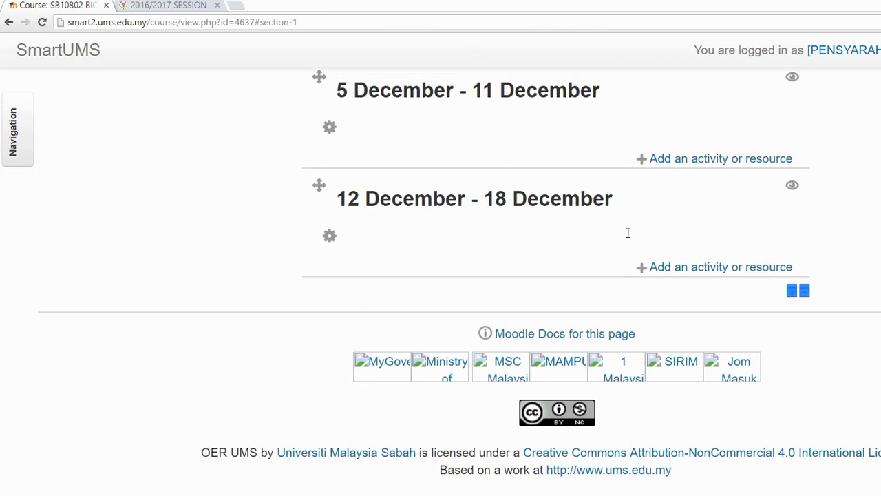
click(629, 249)
drag(633, 231, 635, 238)
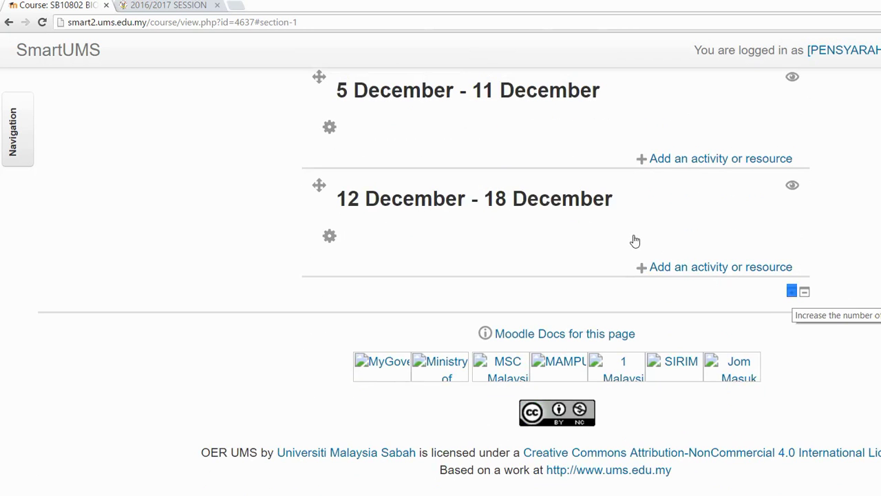
drag(651, 235, 640, 234)
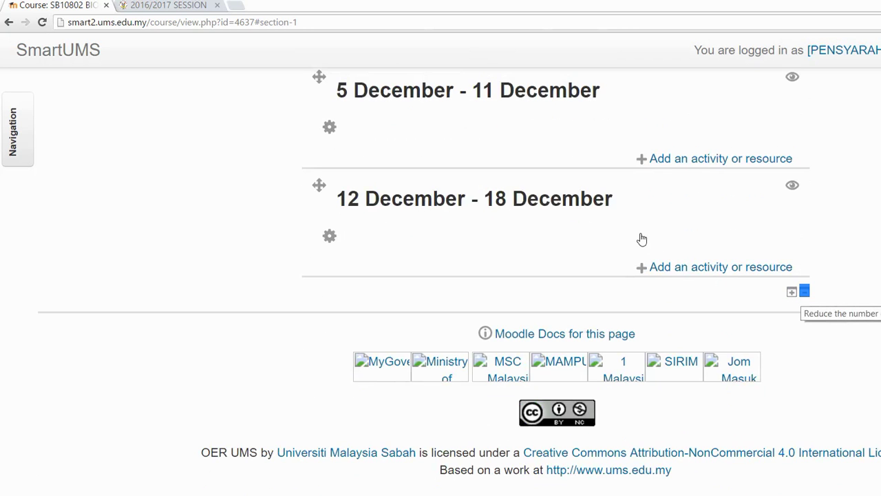
click(617, 240)
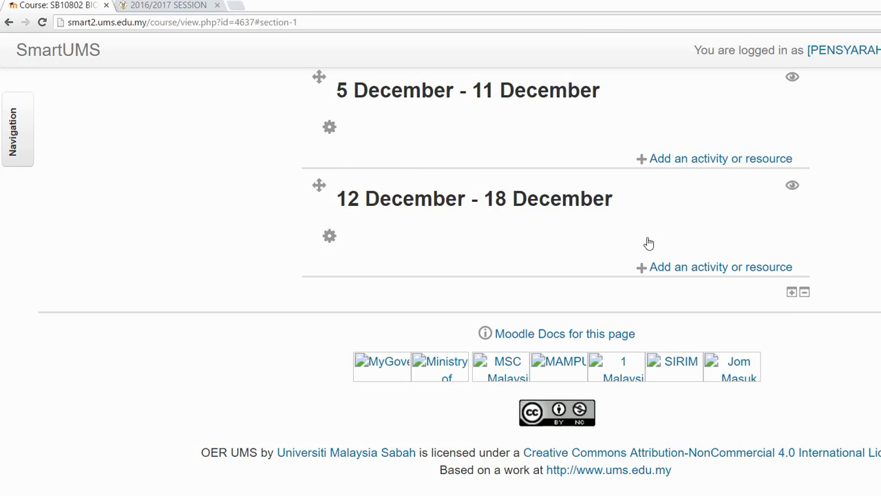
double_click(631, 233)
key(Return)
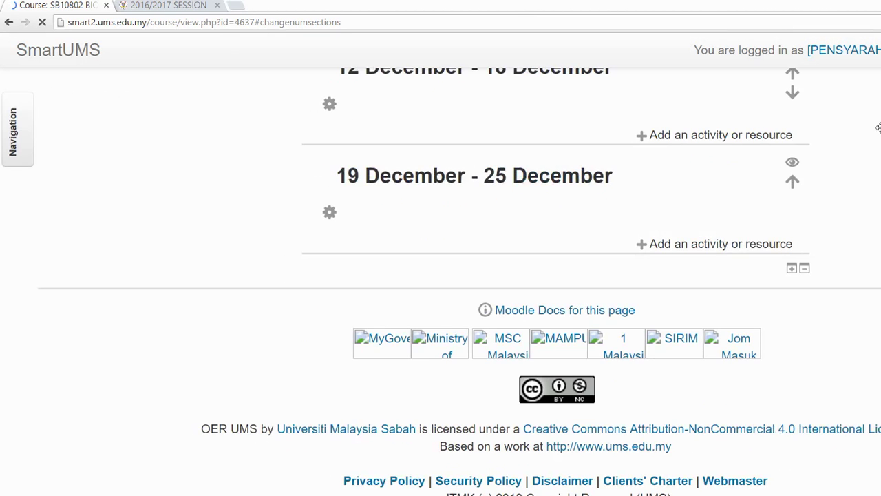
drag(481, 241, 273, 236)
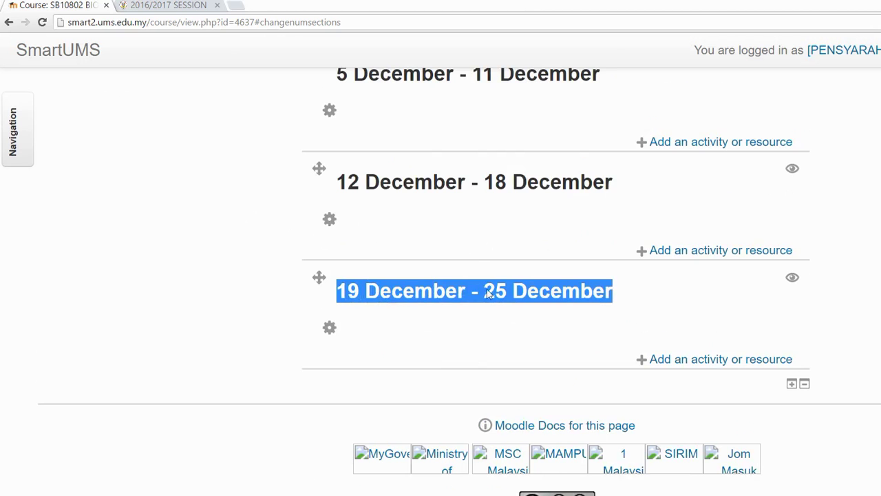
click(430, 325)
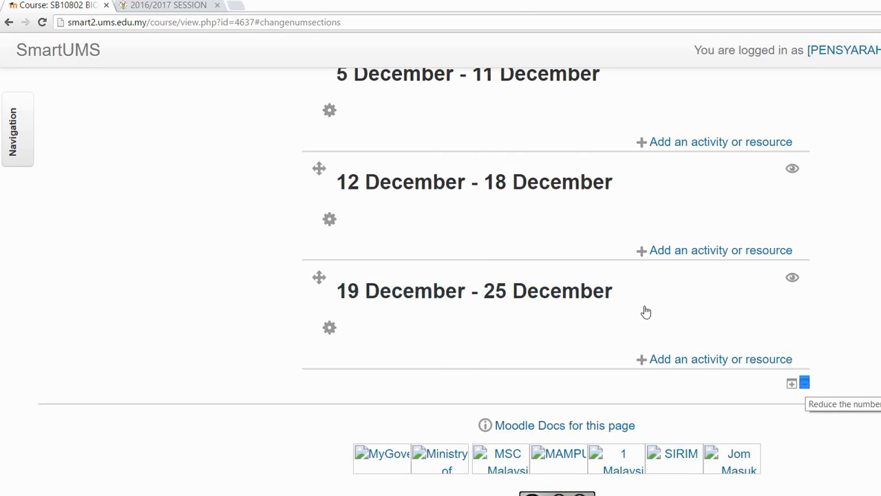
key(Return)
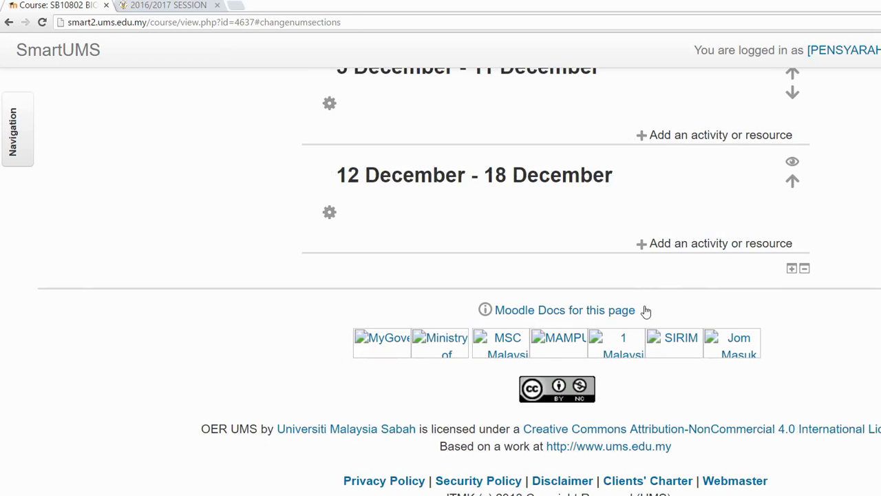
scroll(487, 309, up, 3)
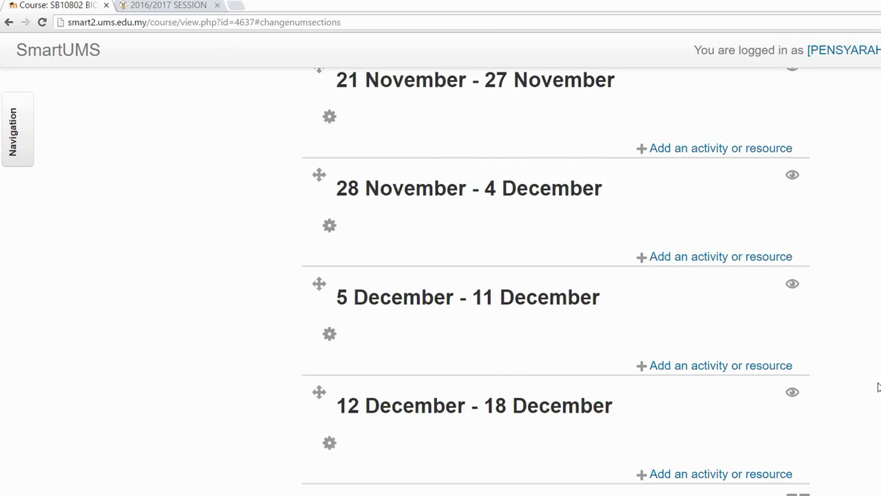
scroll(879, 383, up, 5)
scroll(880, 115, up, 10)
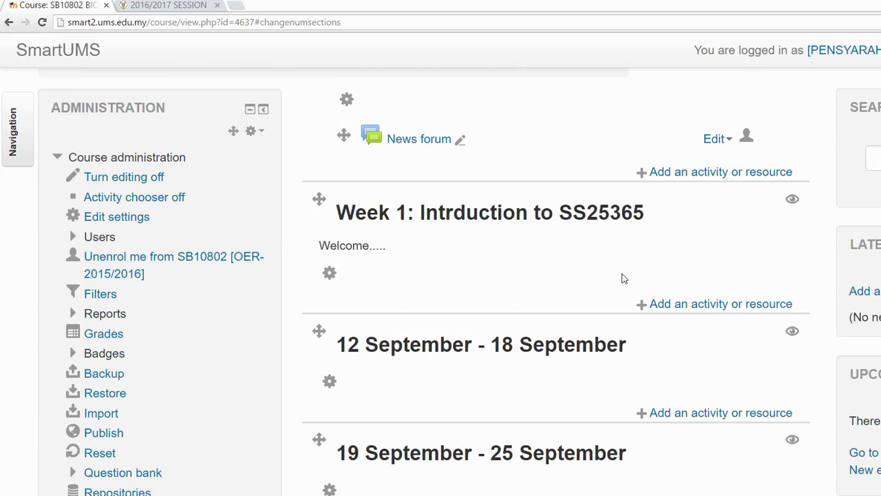
scroll(879, 158, down, 3)
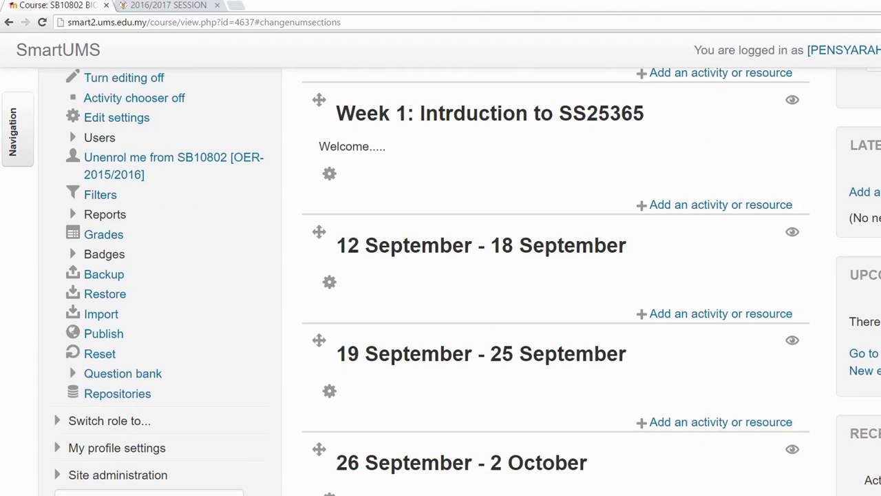
scroll(468, 281, down, 1)
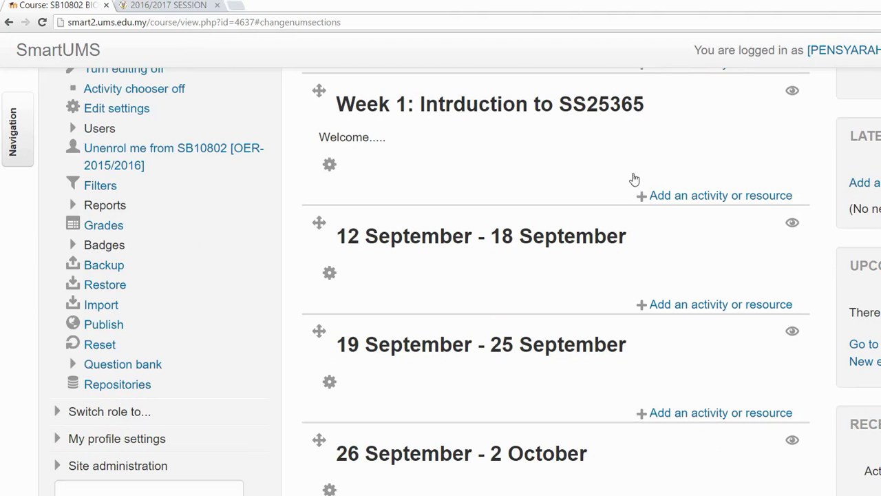
double_click(627, 179)
Step: Hide the 19 September - 25 September and 26 September - 2 October weeks
click(634, 184)
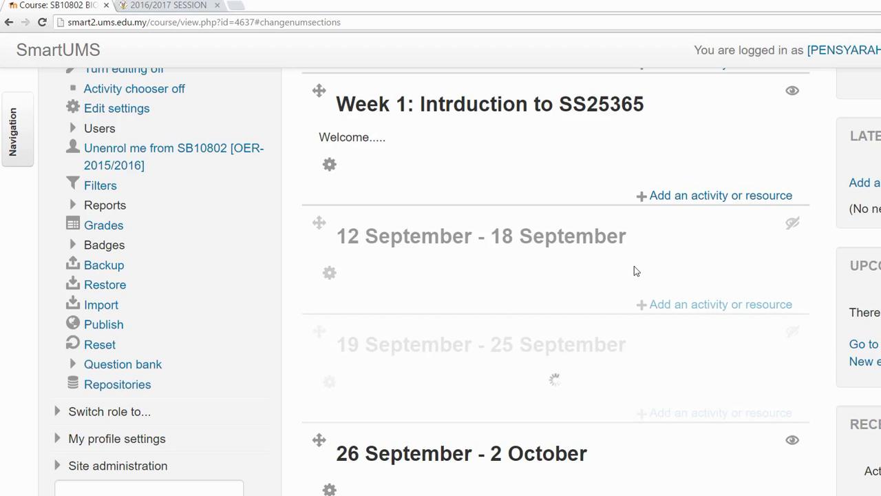
scroll(635, 272, down, 1)
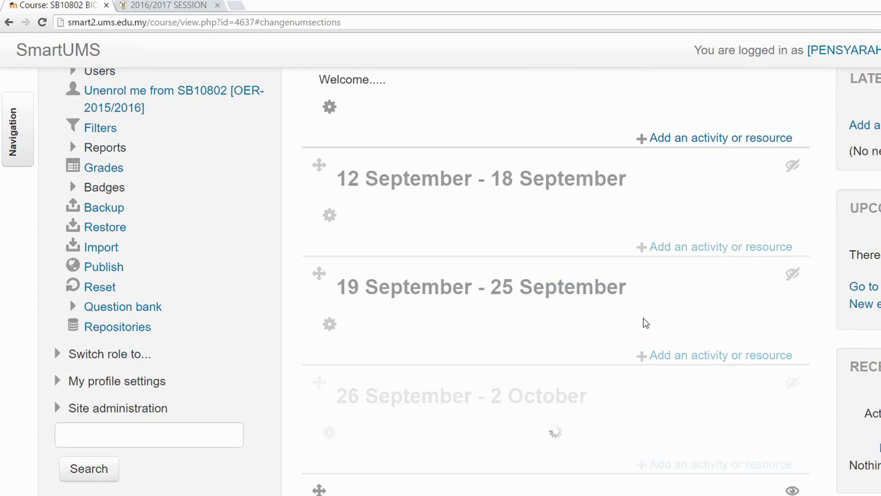
scroll(645, 323, up, 3)
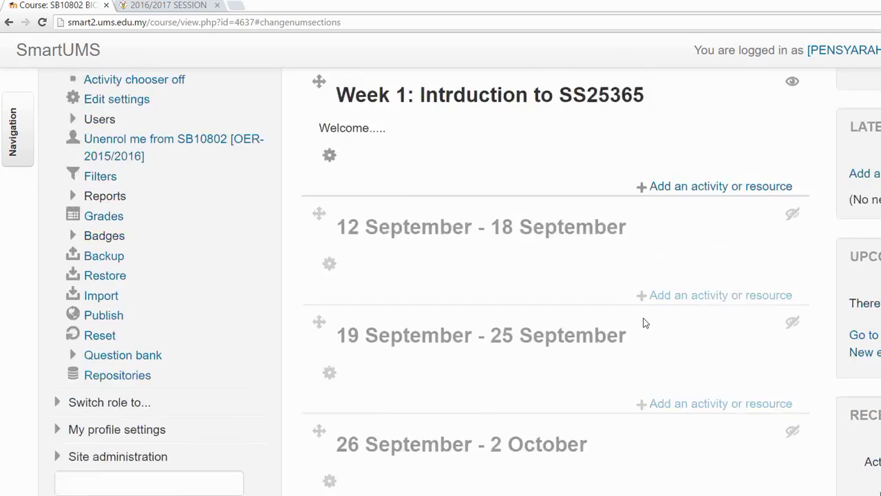
scroll(645, 323, down, 20)
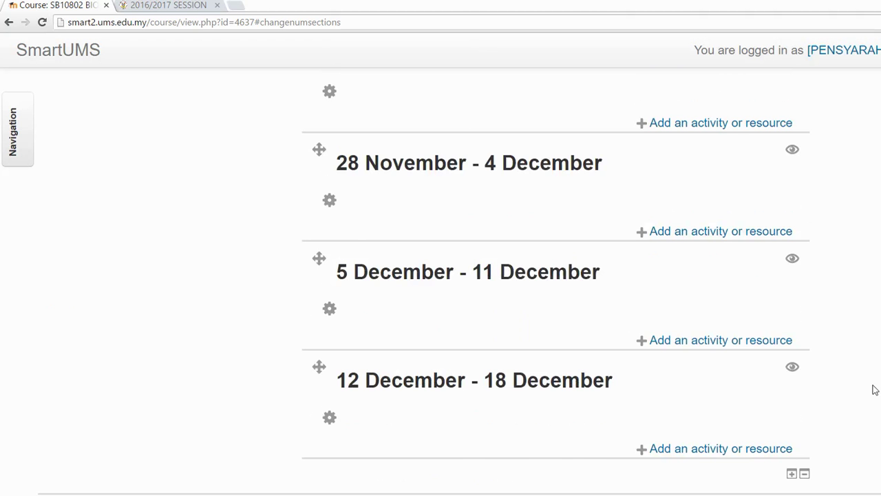
drag(879, 387, 863, 108)
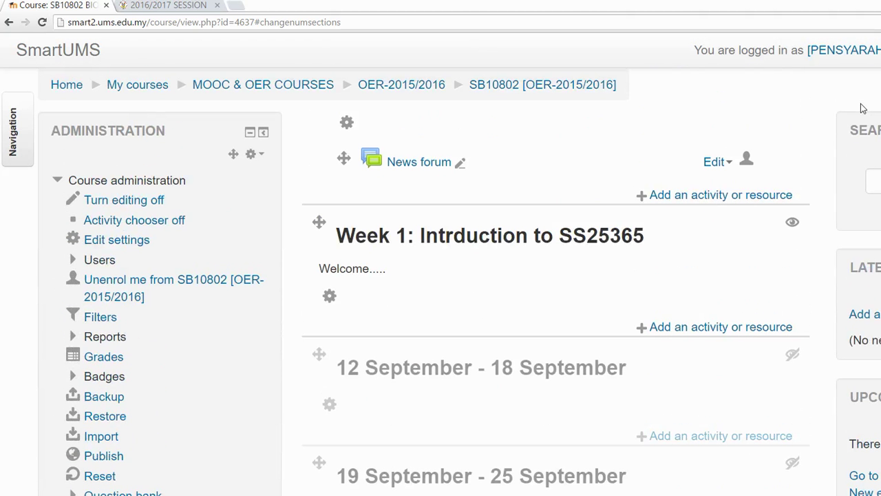